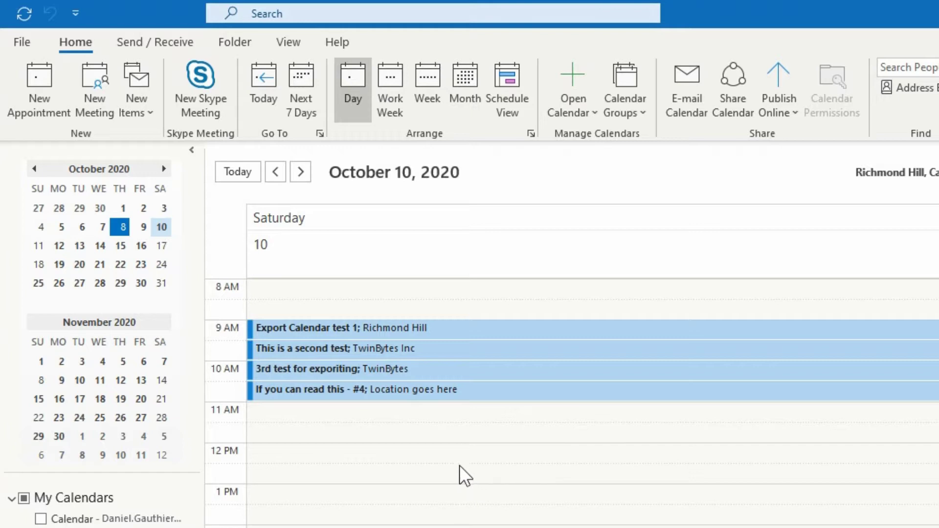
Open Outlook Options on the Advanced page, scrolled down to the Export section
left_click(22, 42)
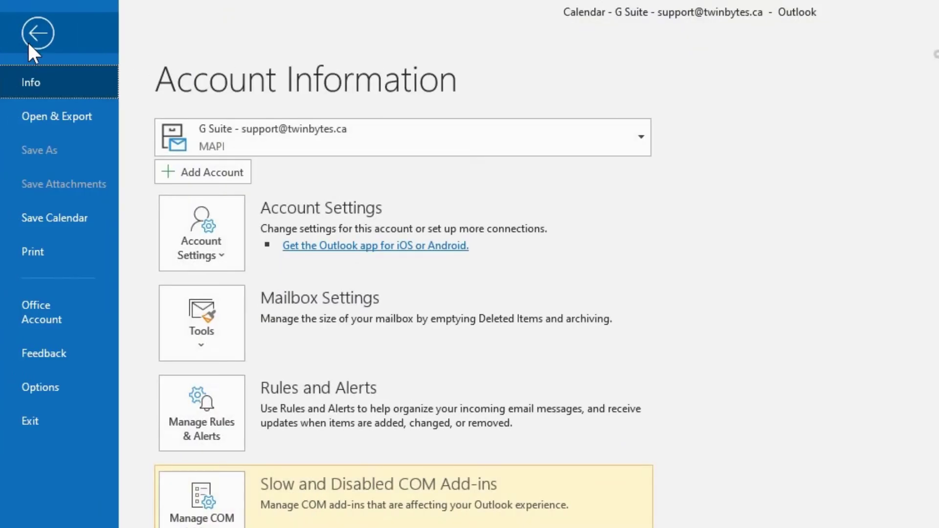
left_click(84, 386)
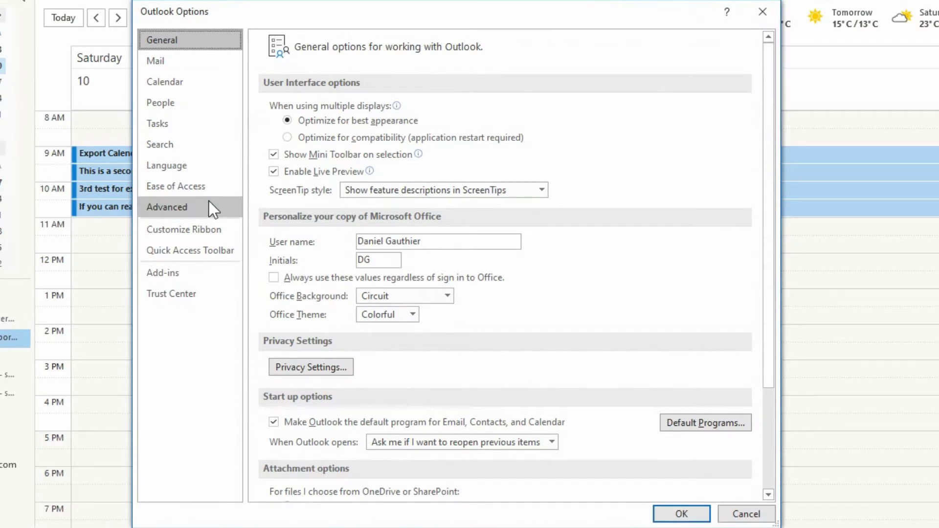
left_click(210, 208)
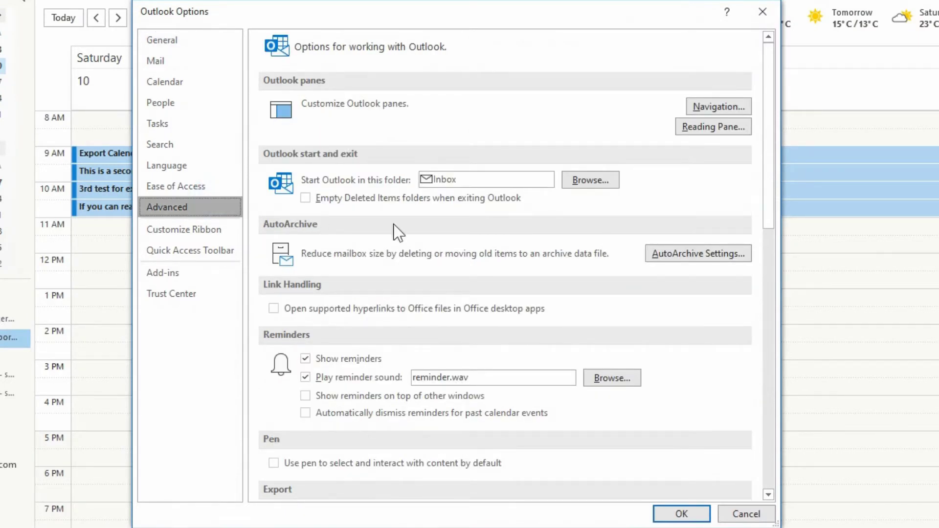
left_click_drag(773, 207, 772, 300)
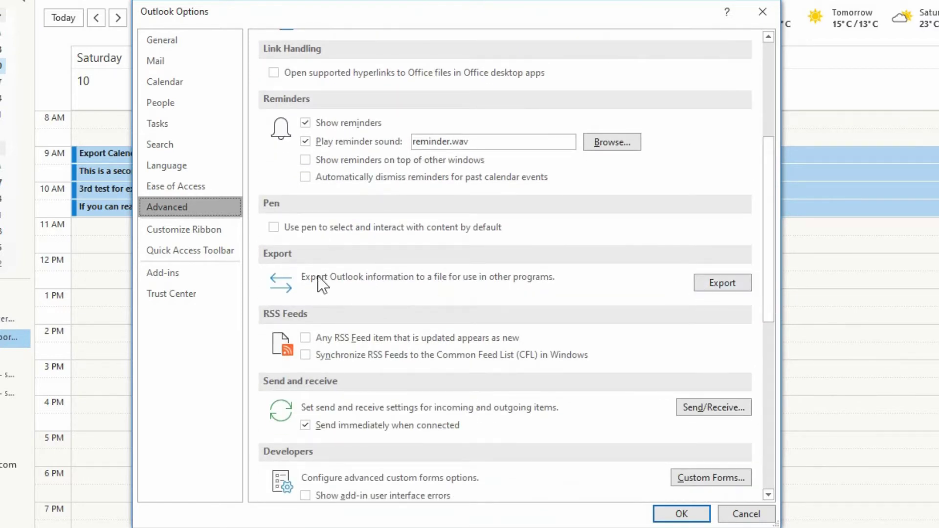
Start the Import and Export wizard with Export to a file and Comma Separated Values
left_click(712, 286)
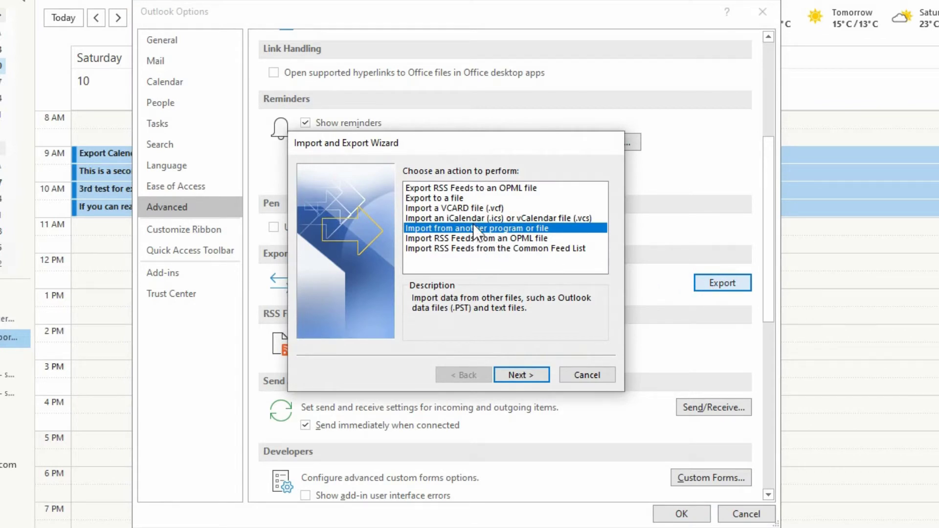
left_click(446, 199)
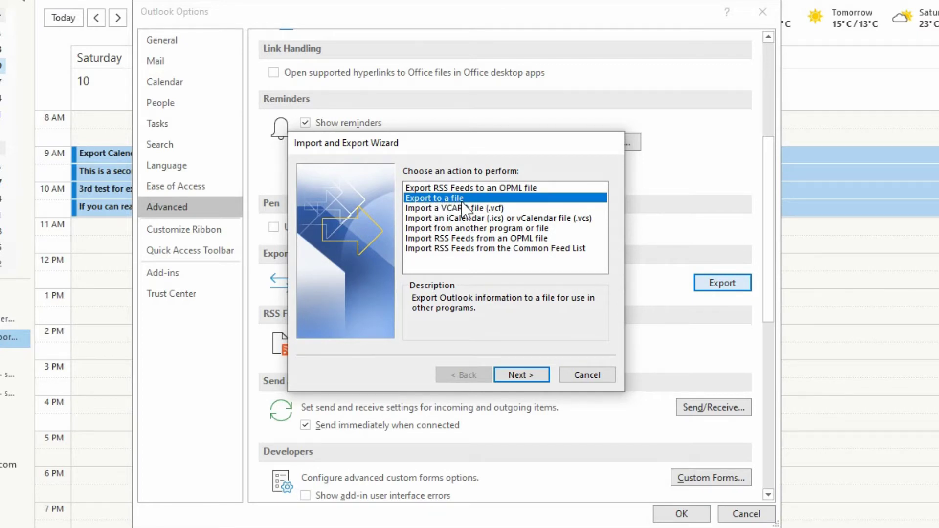
left_click(519, 375)
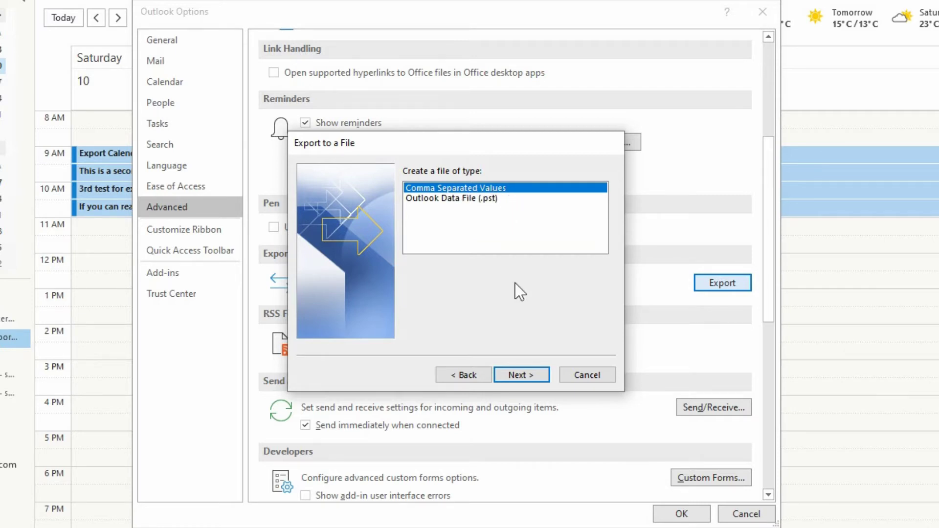
left_click(521, 375)
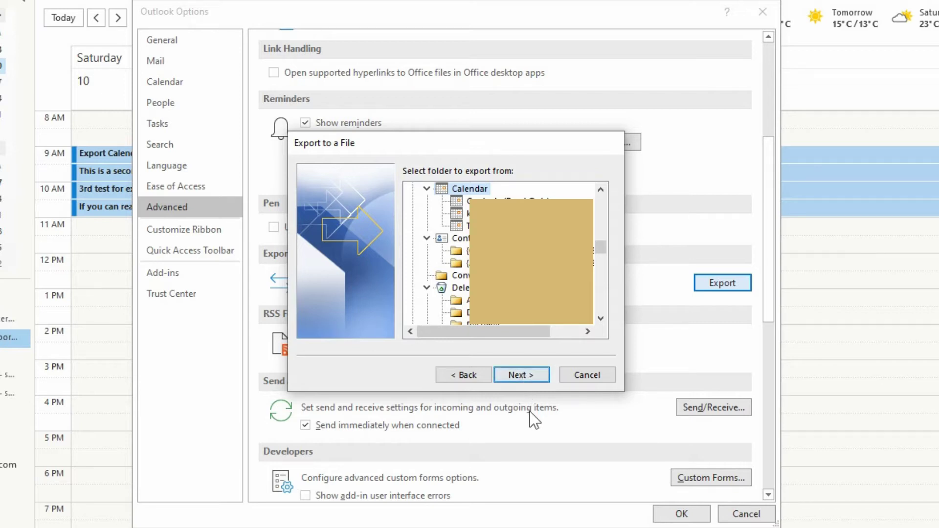
Export the Calendar folder to test.CSV on the Desktop
left_click(532, 377)
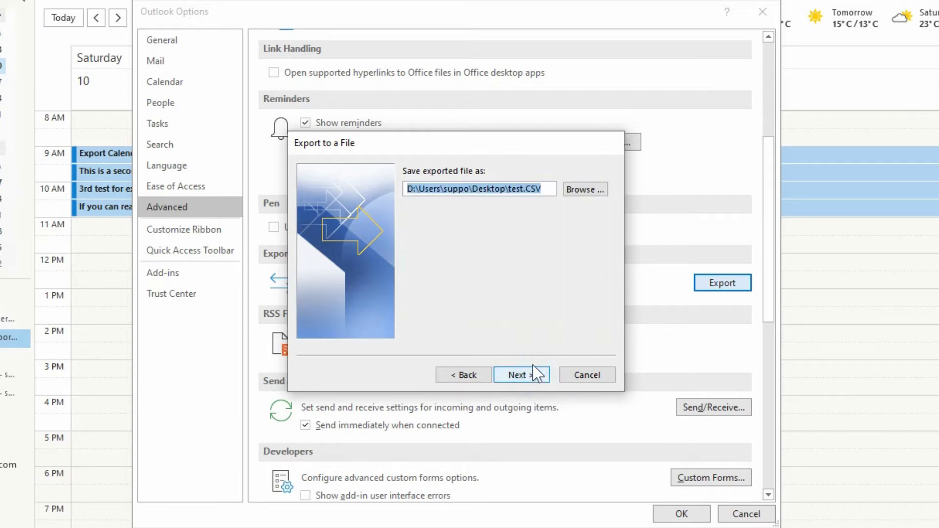
left_click(507, 188)
left_click_drag(506, 188, 522, 190)
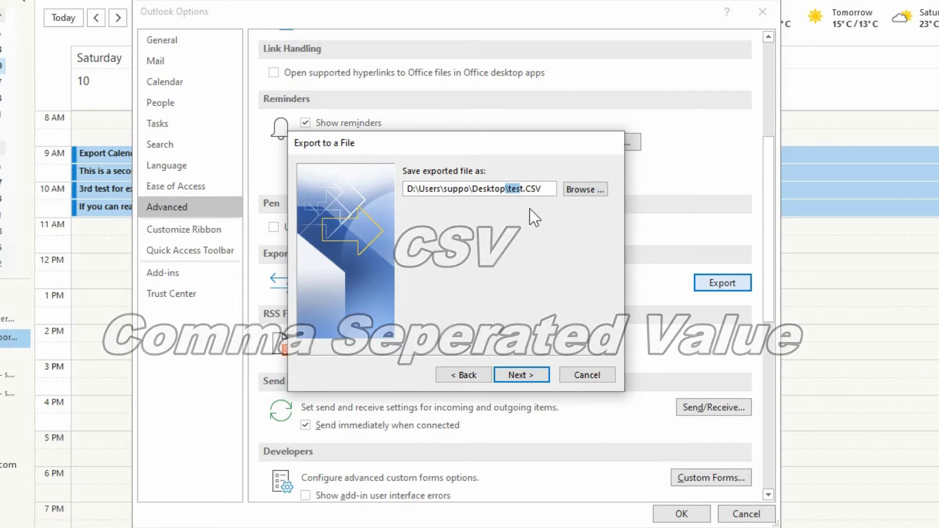
left_click(522, 375)
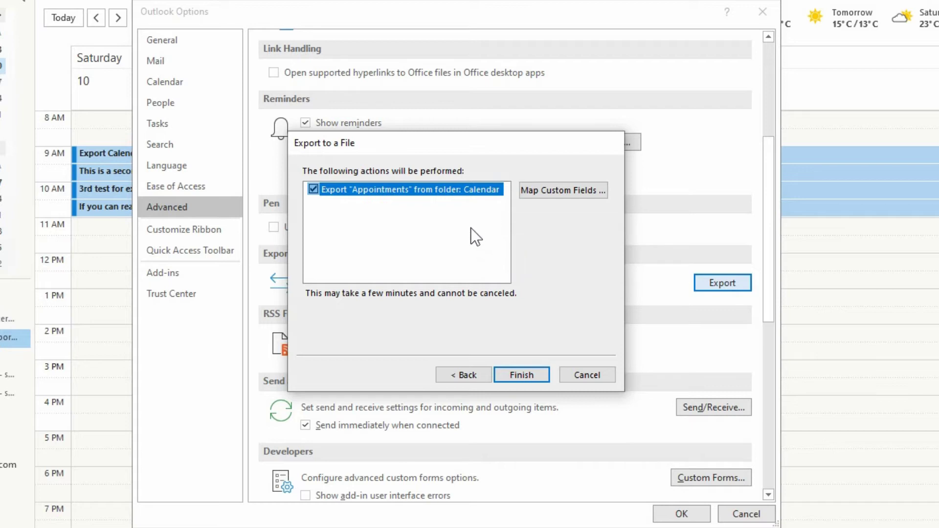
Finish the export with start and end dates both set to 2020-10-10
left_click(515, 374)
left_click(425, 328)
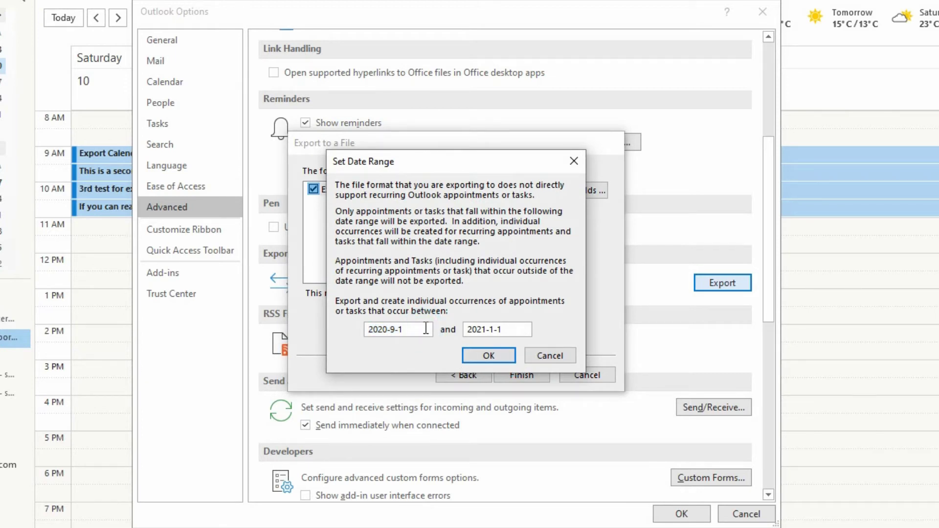
key("BackSpace")
key("BackSpace")
key("BackSpace")
type("10-10")
double_click(421, 328)
key("ctrl+c")
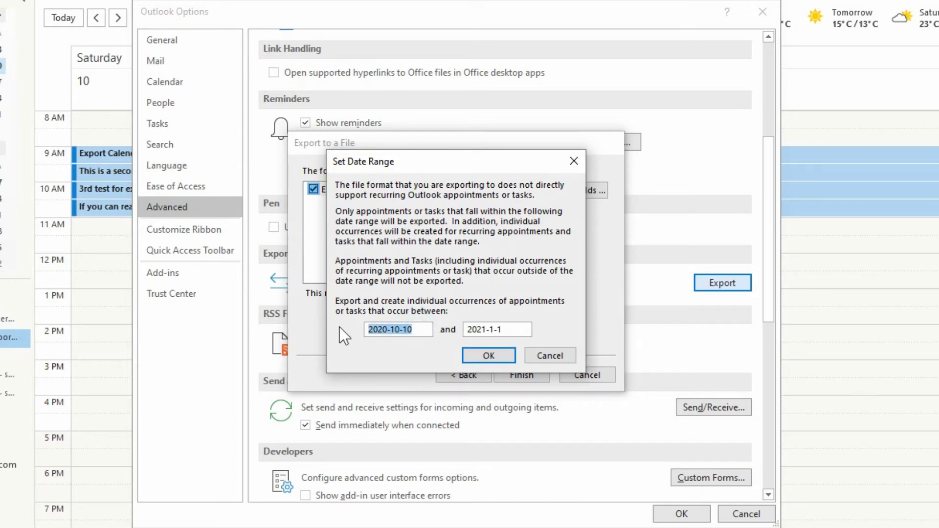
double_click(518, 328)
key("ctrl+v")
left_click(481, 356)
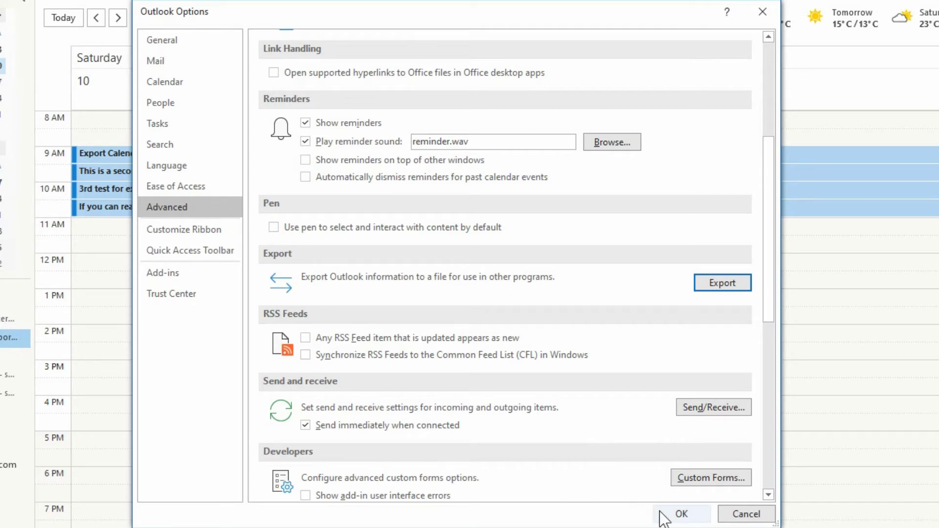
Close Outlook Options, then select the entire test.CSV worksheet in Excel
left_click(681, 514)
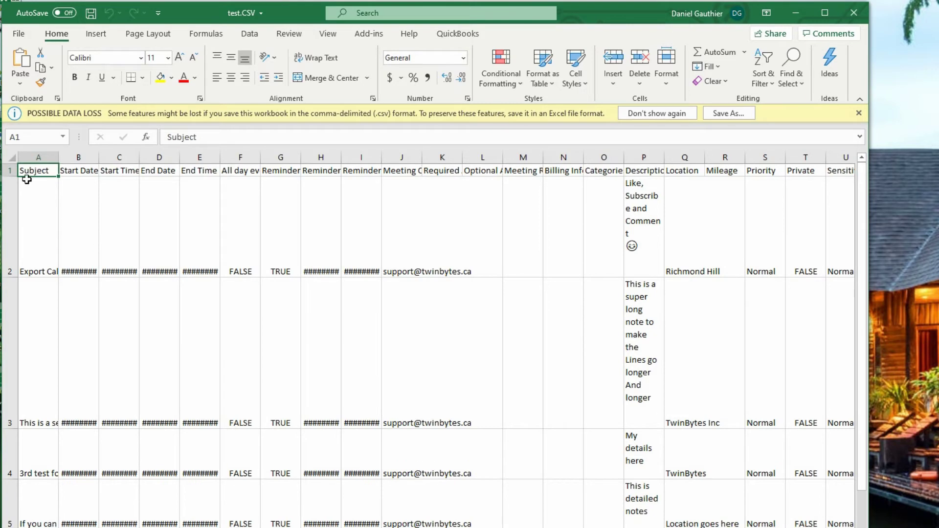
left_click(13, 157)
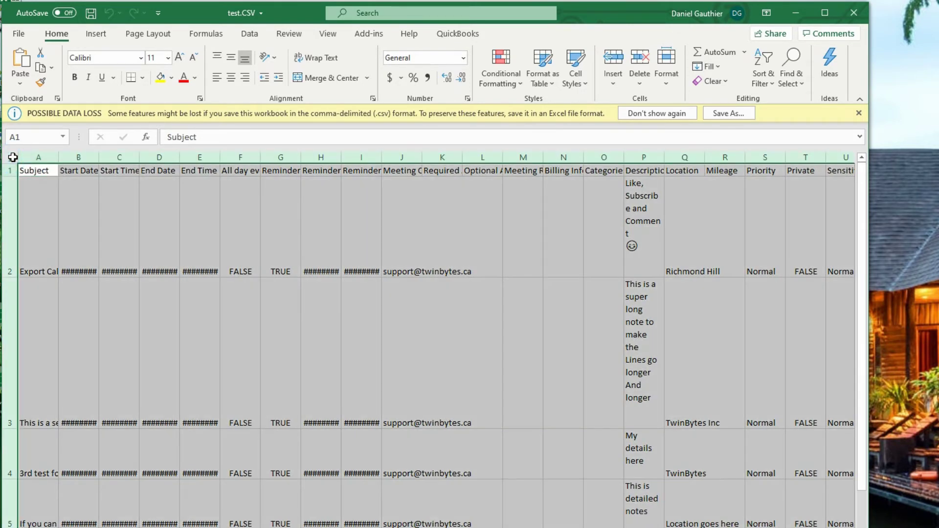
AutoFit all column widths and row heights in test.CSV, then clear the selection
double_click(61, 157)
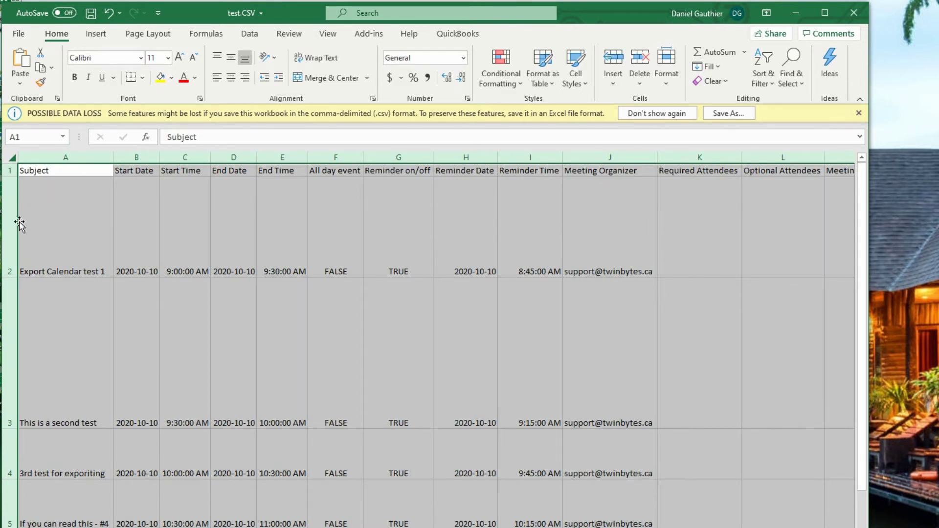
double_click(14, 277)
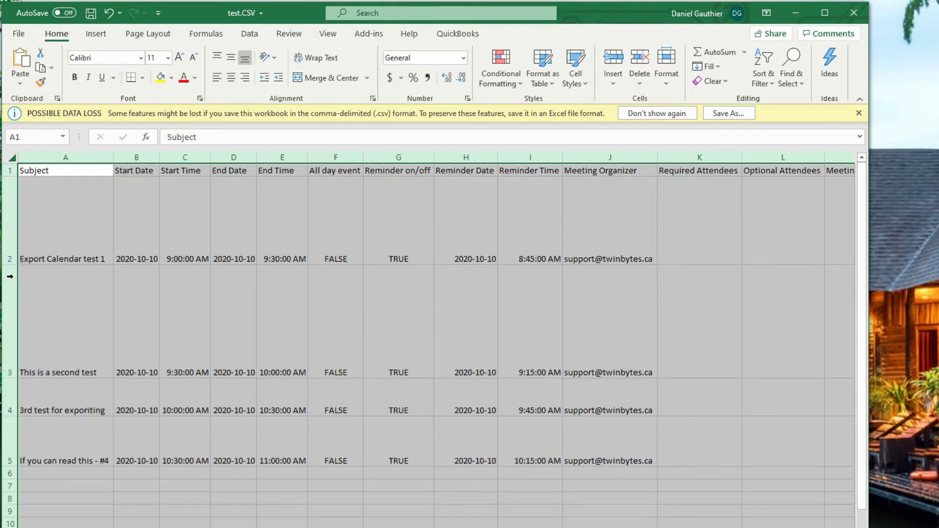
left_click(87, 281)
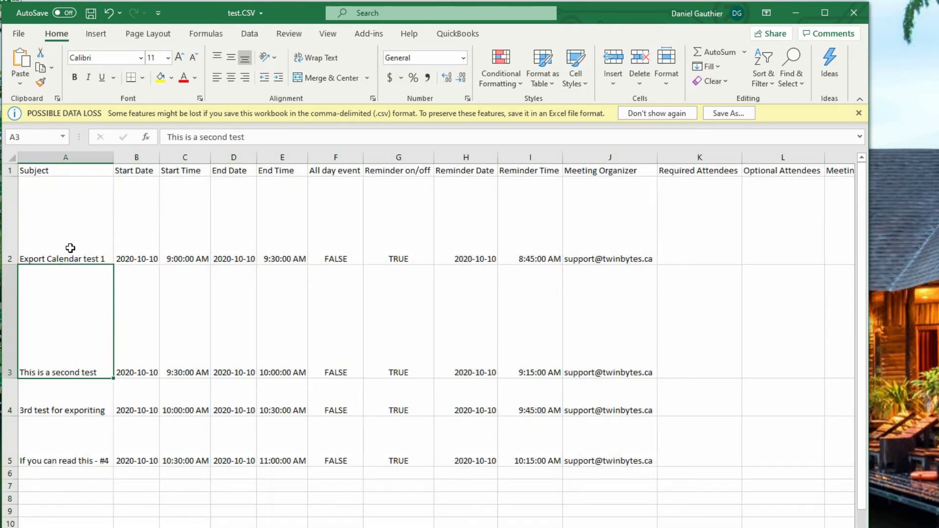
Select the first appointment's subject, the Subject heading, then the whole Subject column
left_click(62, 215)
left_click(58, 171)
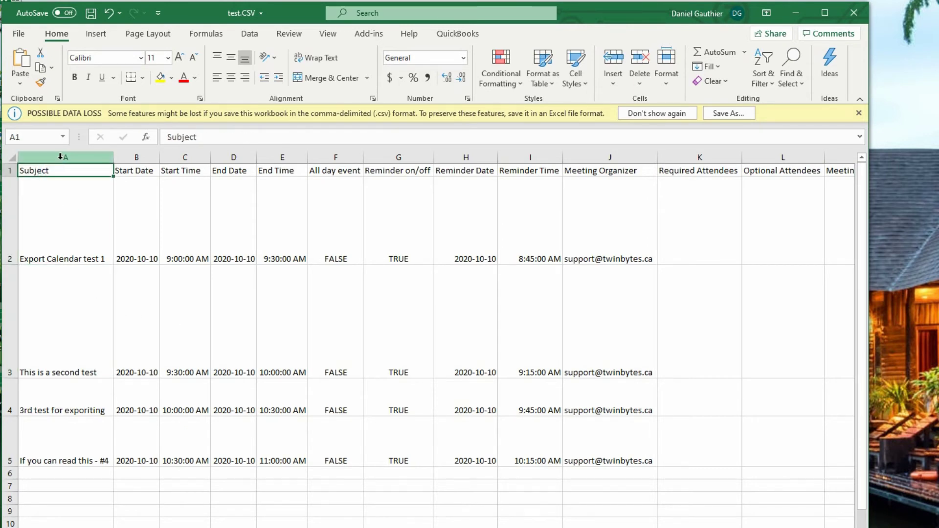
left_click(60, 157)
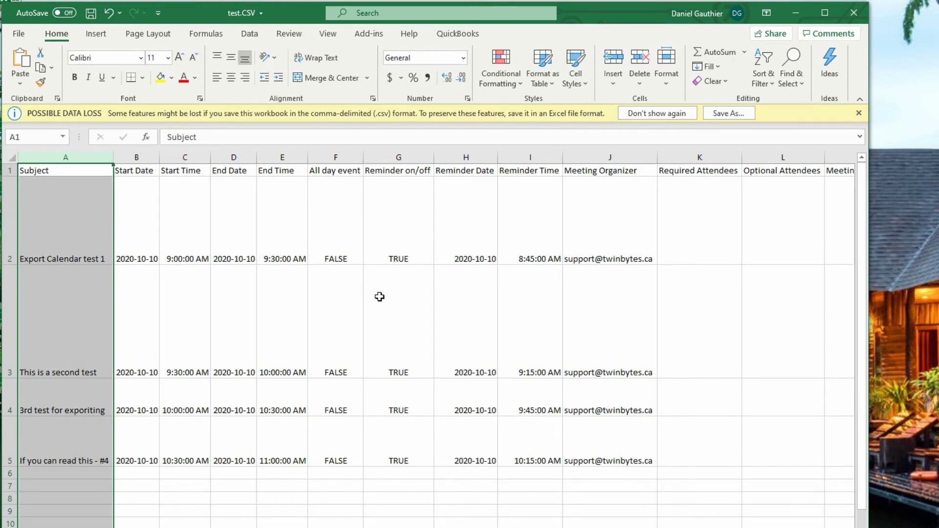
Move along row 3 to the Description notes in column P
left_click(451, 306)
key("Right")
key("Right")
key("Right")
key("Right")
key("Right")
key("Right")
key("Right")
key("Right")
key("Right")
key("Right")
key("Left")
key("Left")
key("Left")
key("Left")
key("Right")
key("Right")
key("Right")
key("Right")
key("Right")
key("Right")
key("Right")
key("Right")
key("Left")
key("Left")
key("Left")
key("Left")
key("Left")
key("Left")
key("Left")
key("Left")
key("Left")
key("Left")
key("Right")
key("Right")
key("Right")
key("Right")
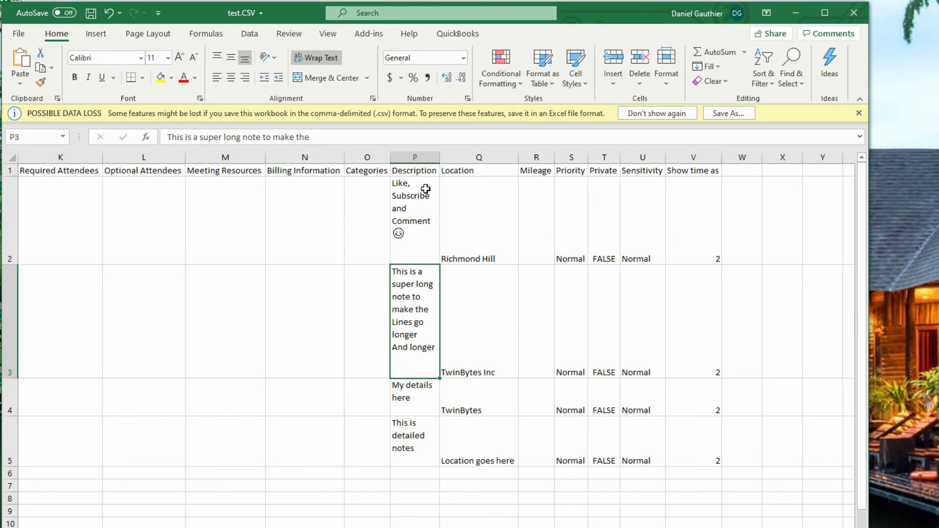
Widen and fit the Description column P, then AutoFit all row heights
left_click_drag(439, 154, 556, 154)
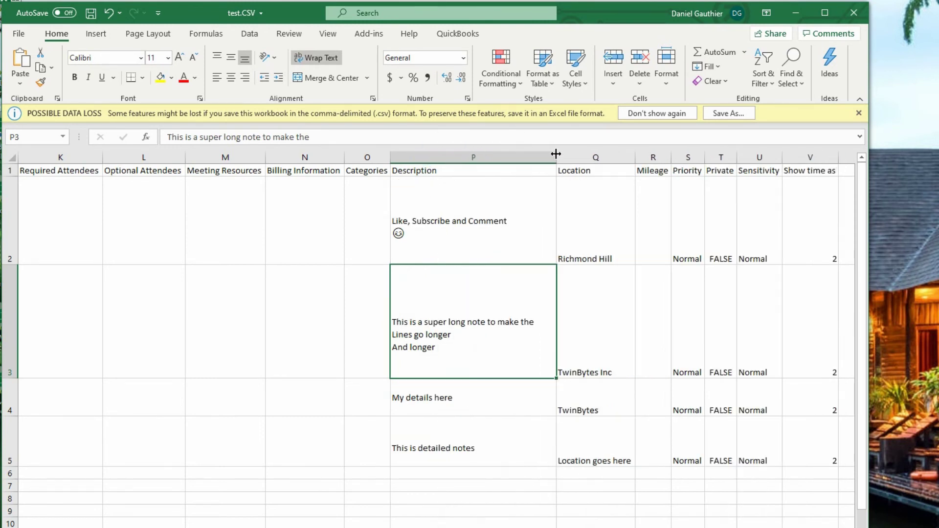
double_click(556, 154)
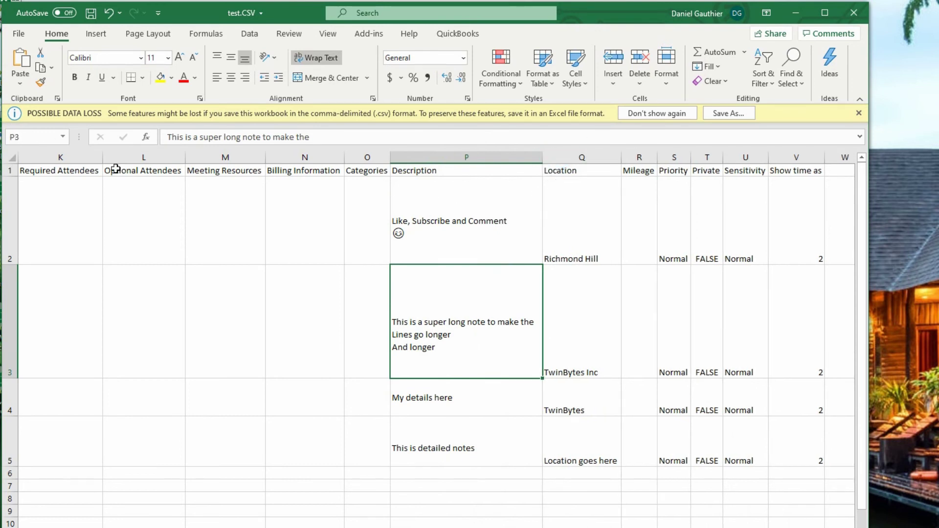
left_click(13, 158)
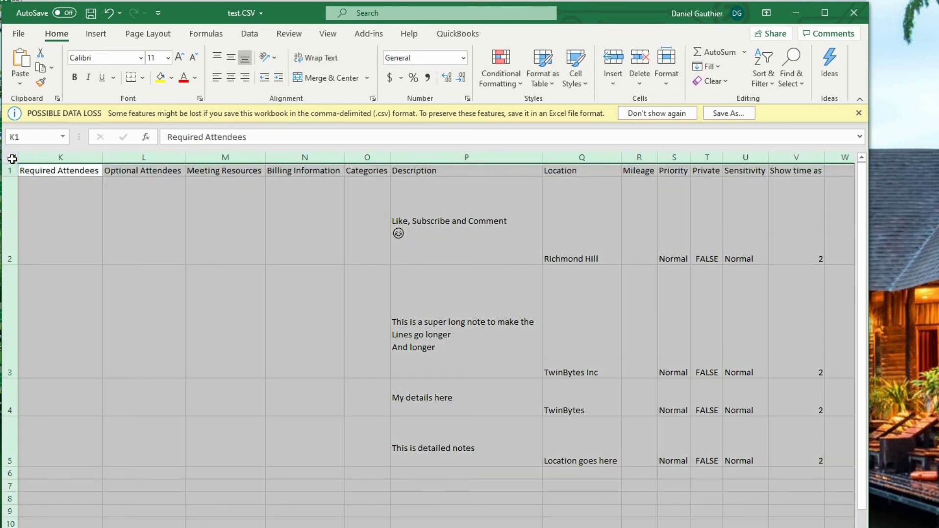
double_click(14, 265)
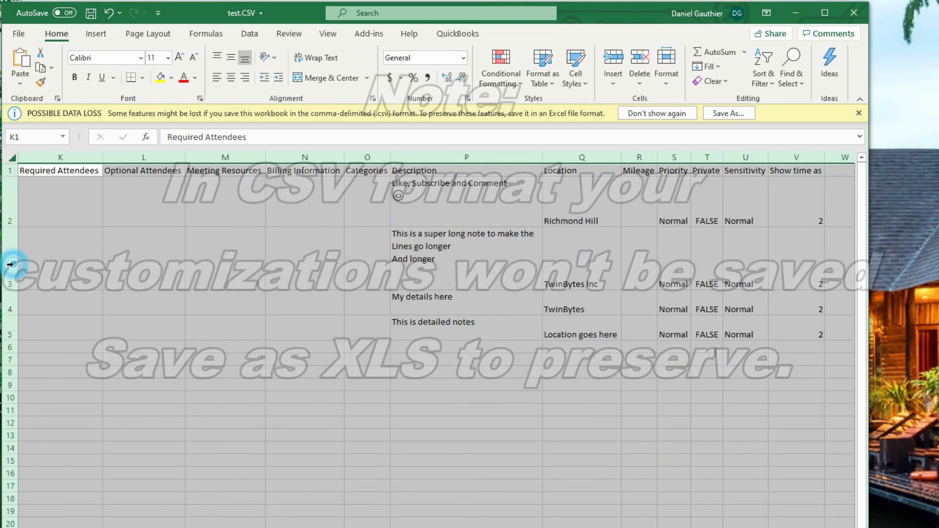
left_click(367, 201)
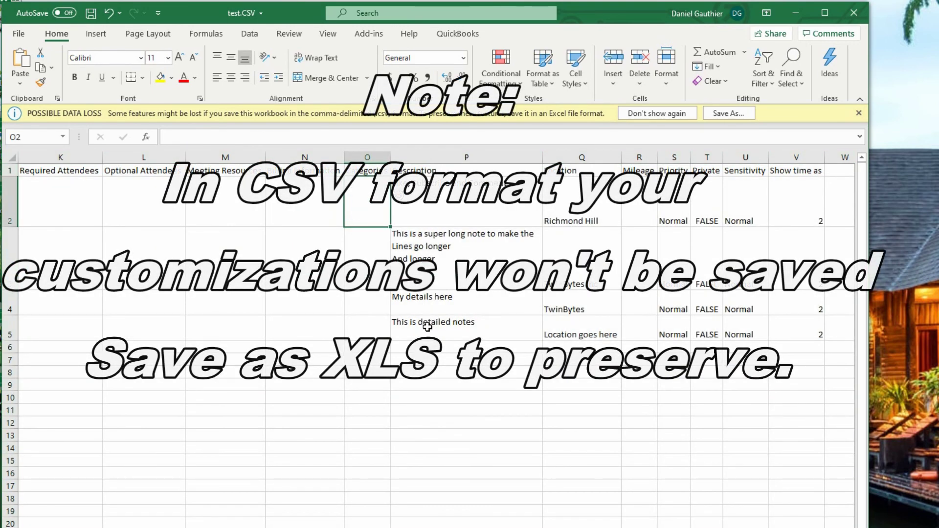